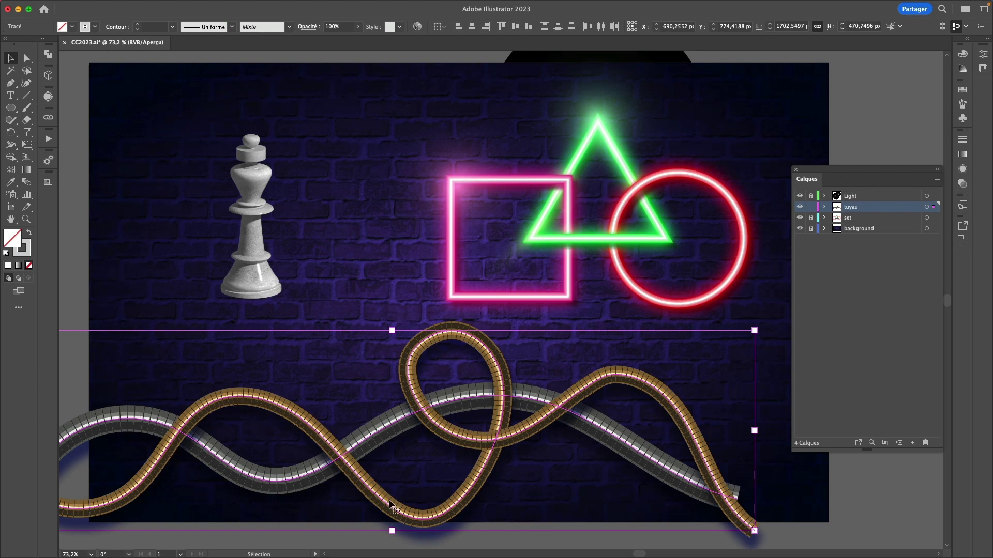
- Create an Intertwine from the gold and grey pipes, swapping their overlap at the crossing before the loop and on the loop's far side
mouse_move(192, 4)
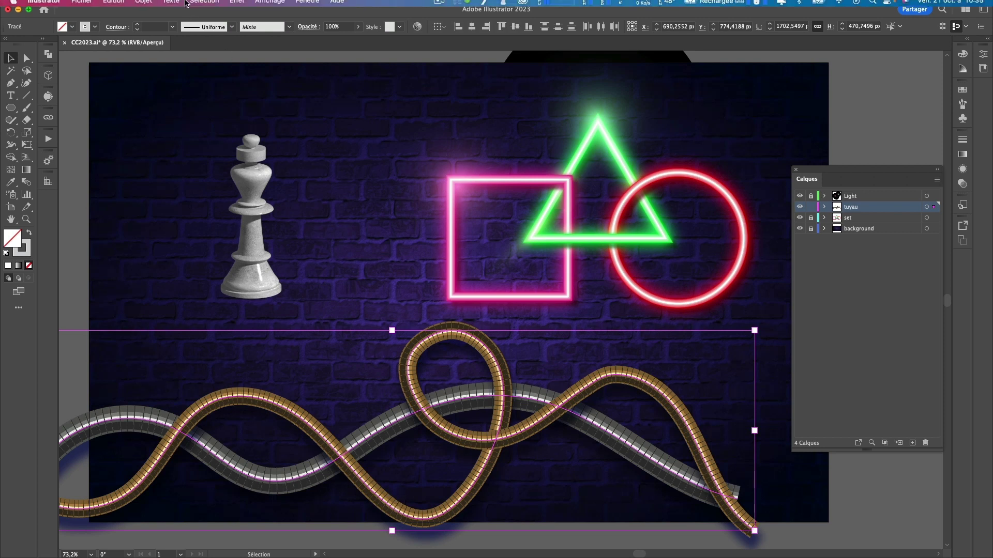
click(144, 6)
mouse_move(208, 309)
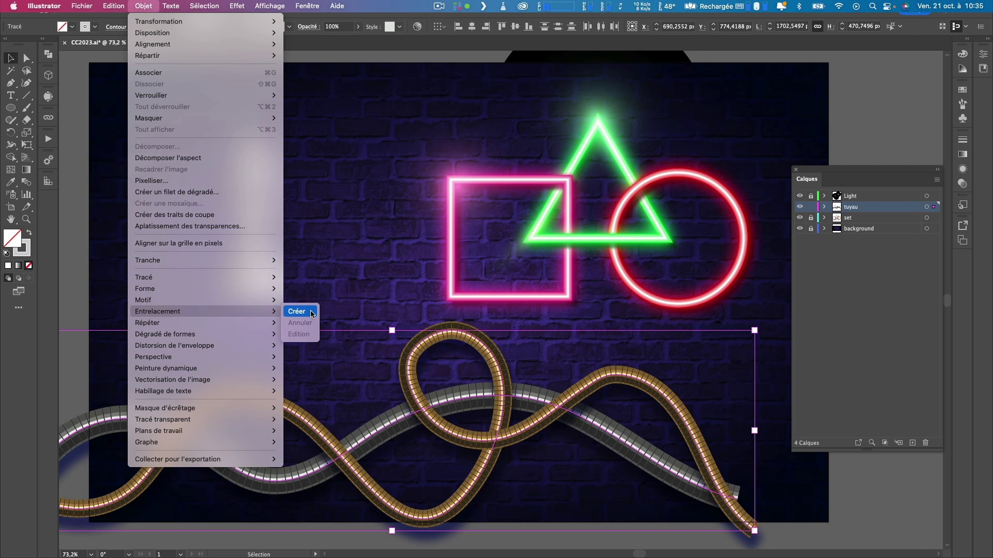
click(306, 312)
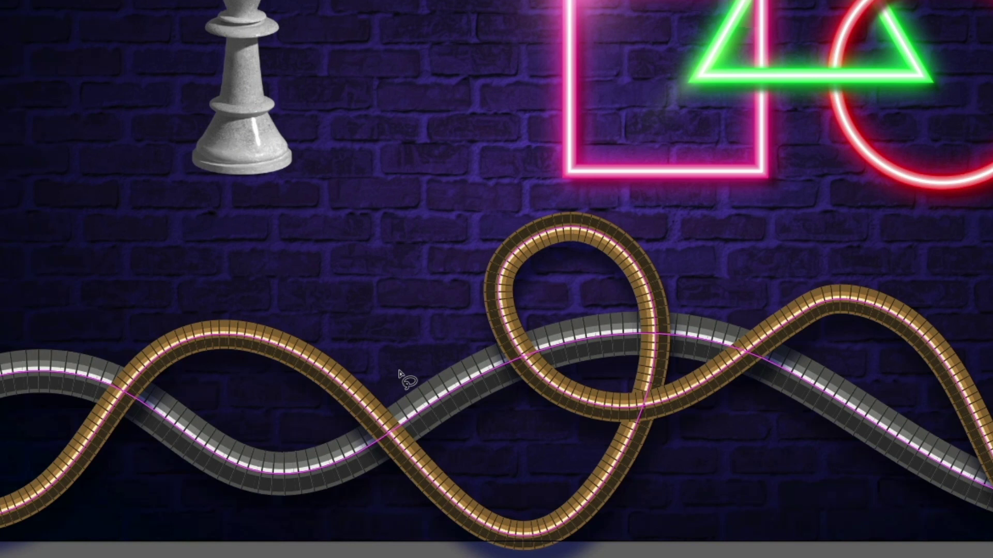
mouse_move(401, 375)
mouse_down()
mouse_move(340, 419)
mouse_move(437, 467)
mouse_move(329, 434)
mouse_move(315, 461)
mouse_up()
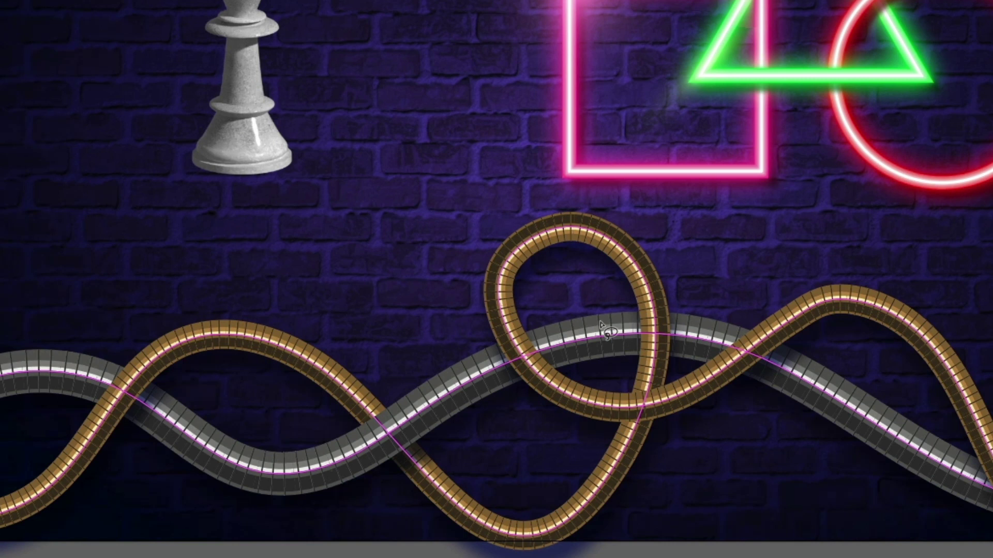
mouse_move(675, 262)
mouse_down()
mouse_move(623, 266)
mouse_move(588, 357)
mouse_move(639, 385)
mouse_move(698, 336)
mouse_move(630, 284)
mouse_up()
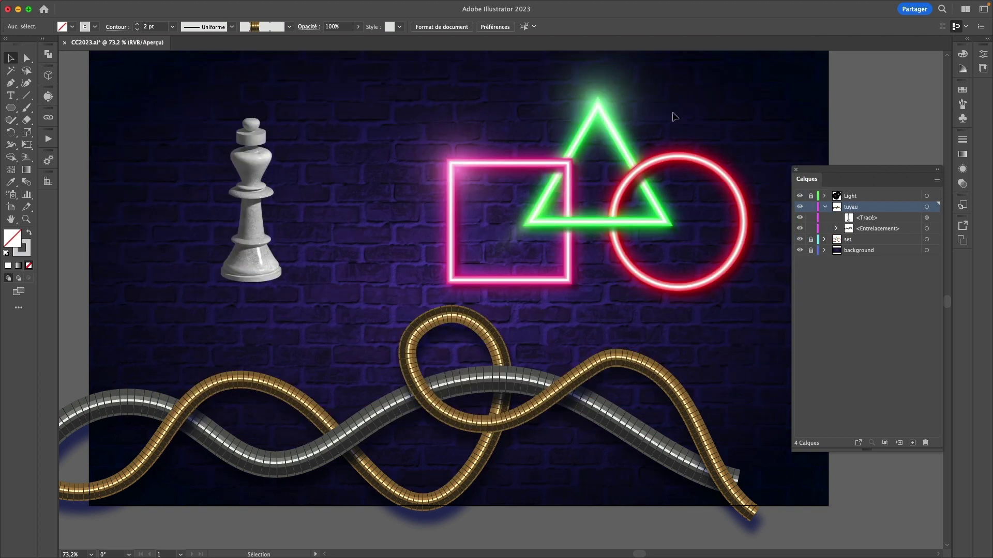
- View the Partager pour révision (Beta) sharing options and close them without creating a link
click(913, 8)
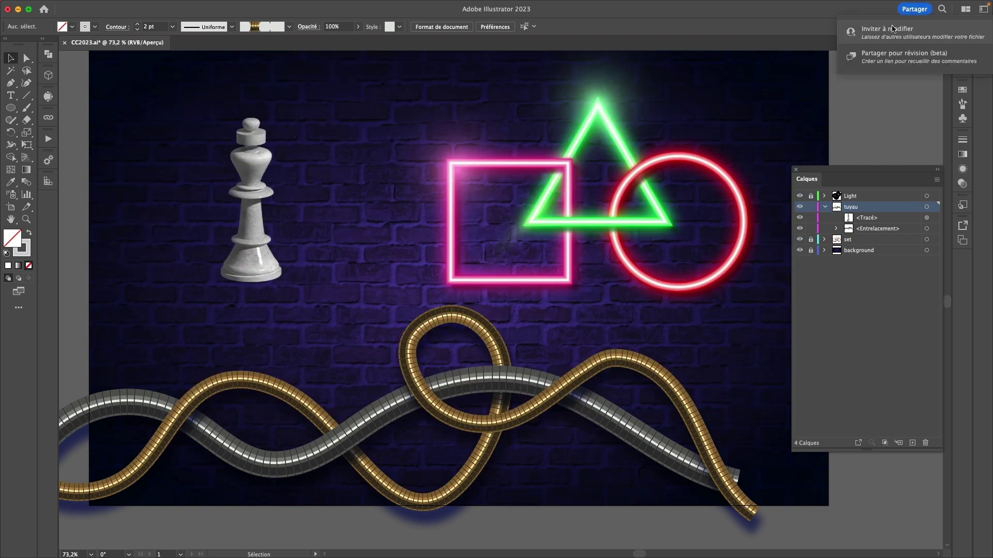
click(942, 60)
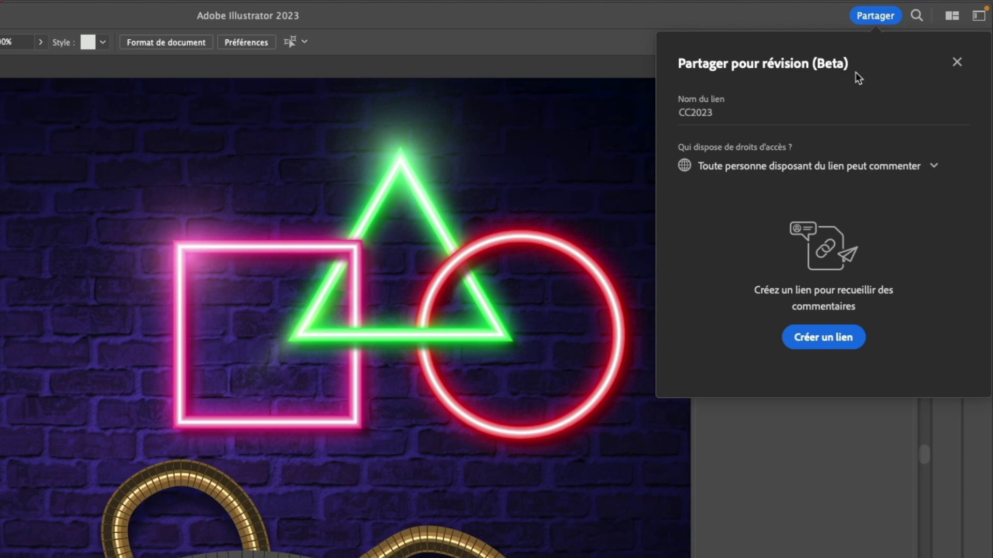
click(957, 62)
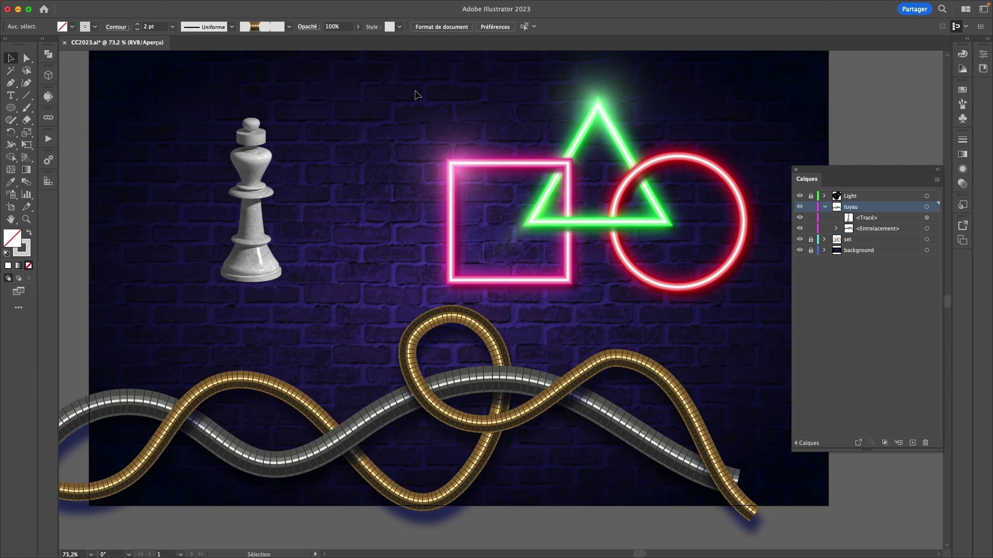
- Add a "Lorem ipsum" placeholder text above the neon square and scale it up to about 132 pt
key(t)
click(384, 102)
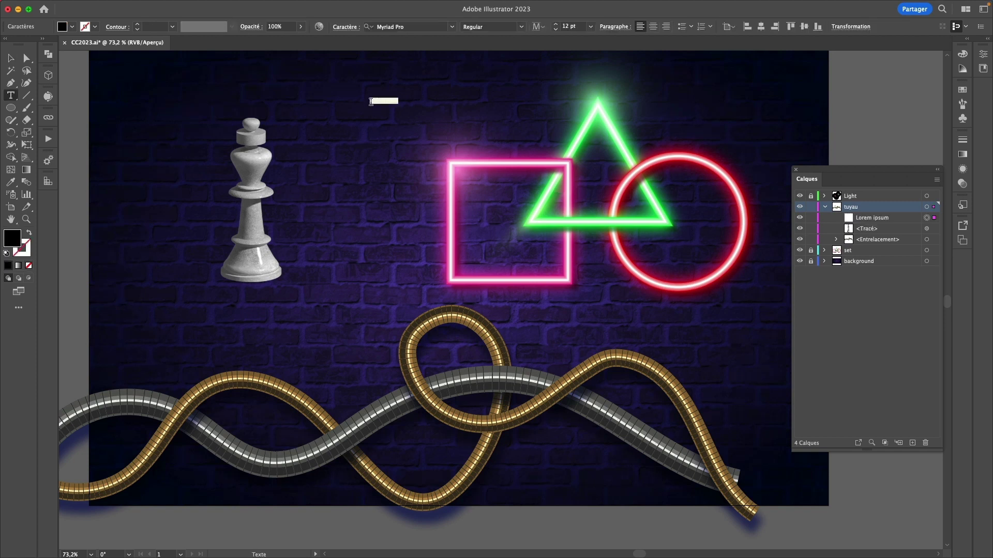
key(Escape)
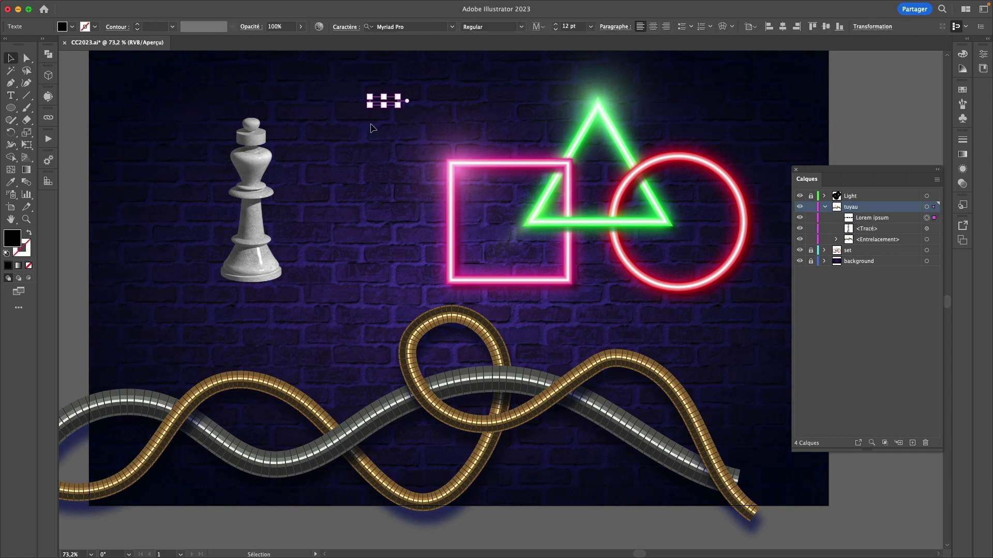
drag(398, 106, 571, 225)
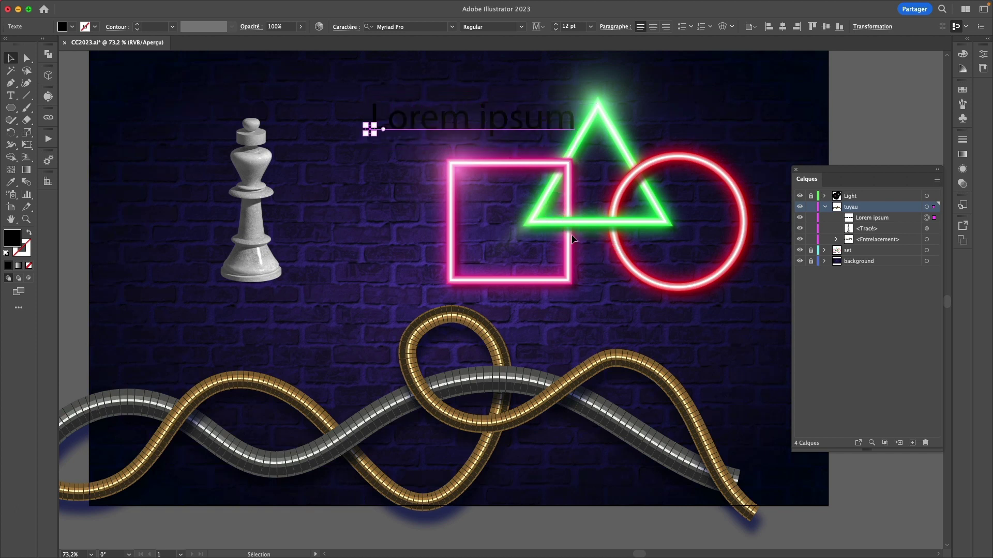
drag(368, 95, 270, 55)
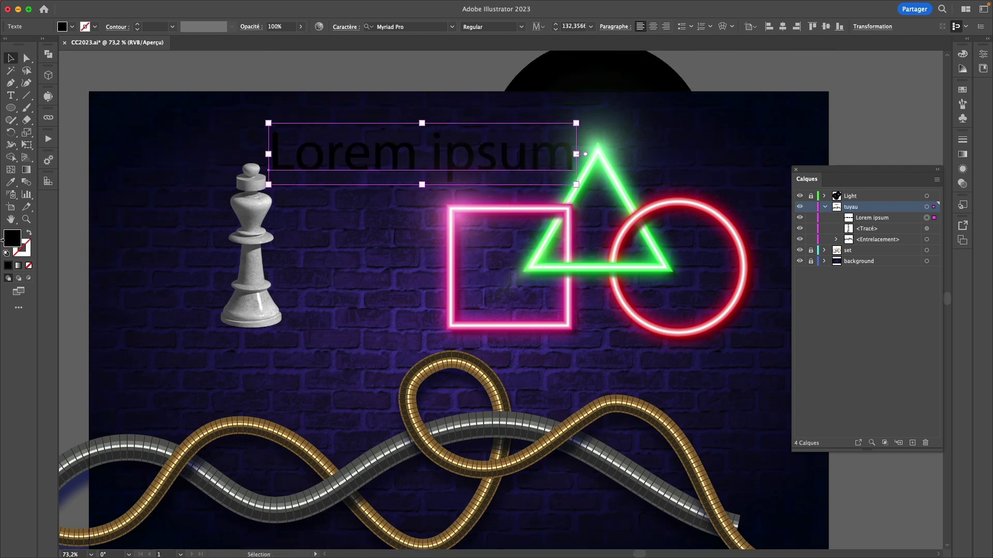
- Fill the "Lorem ipsum" text with white (FFFFFF)
scroll(236, 248, down, 1)
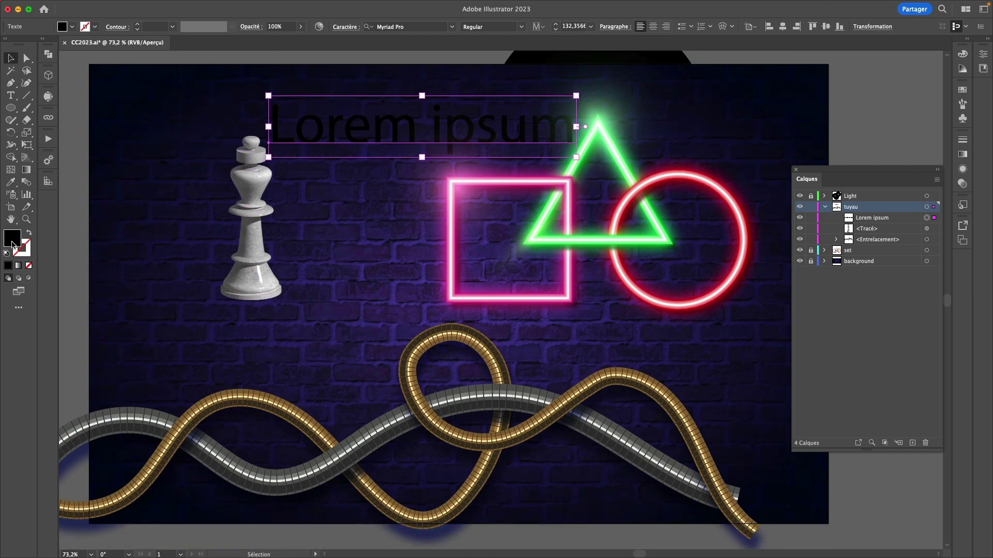
double_click(12, 242)
click(205, 253)
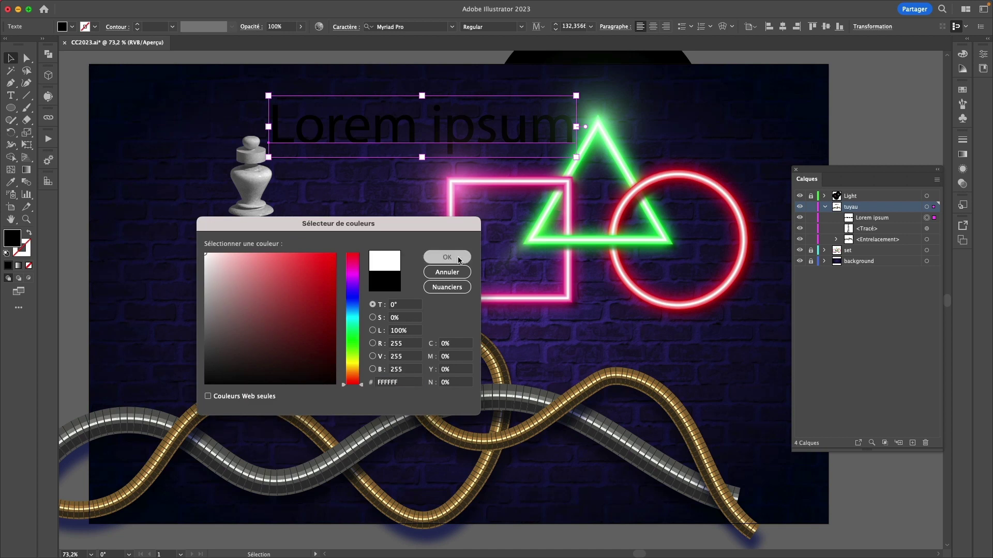
click(447, 257)
key(a)
key(v)
- Set the text's font style to Black SemiCondensed and turn on all caps in the expanded character options
key(super+t)
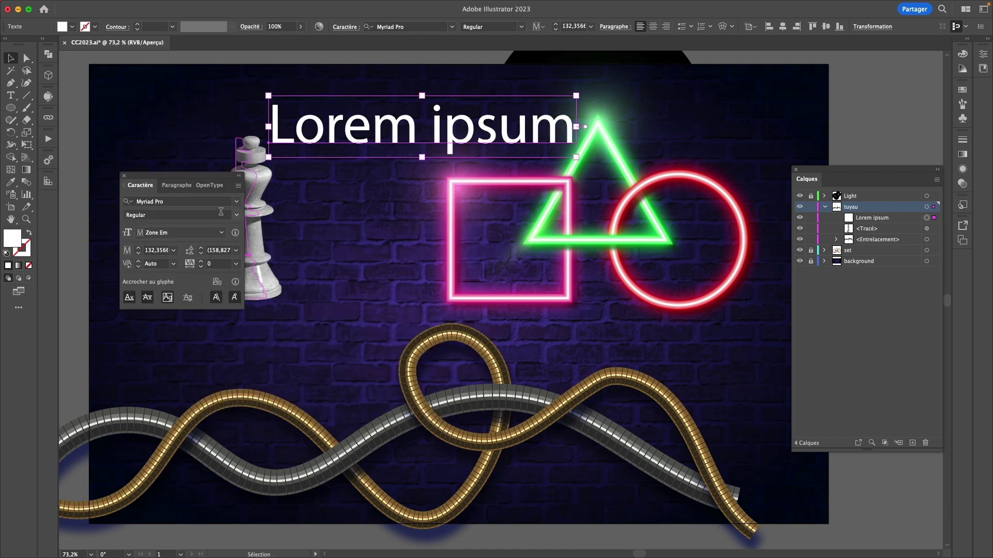
click(237, 216)
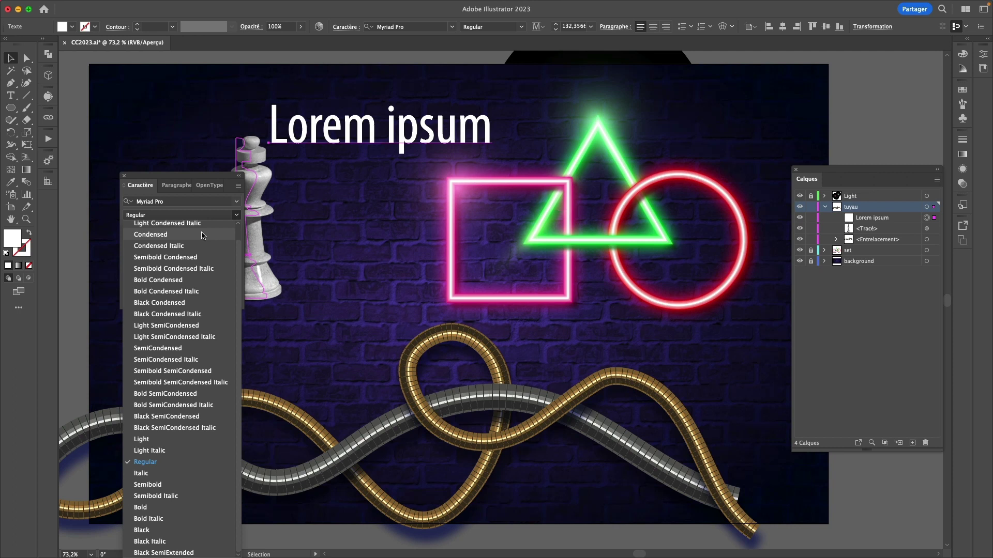
click(180, 417)
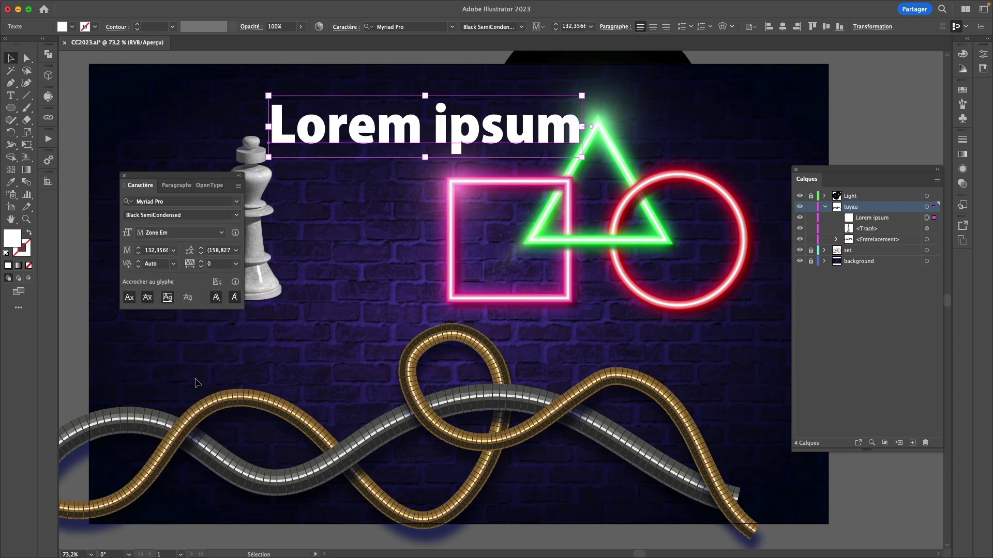
click(238, 185)
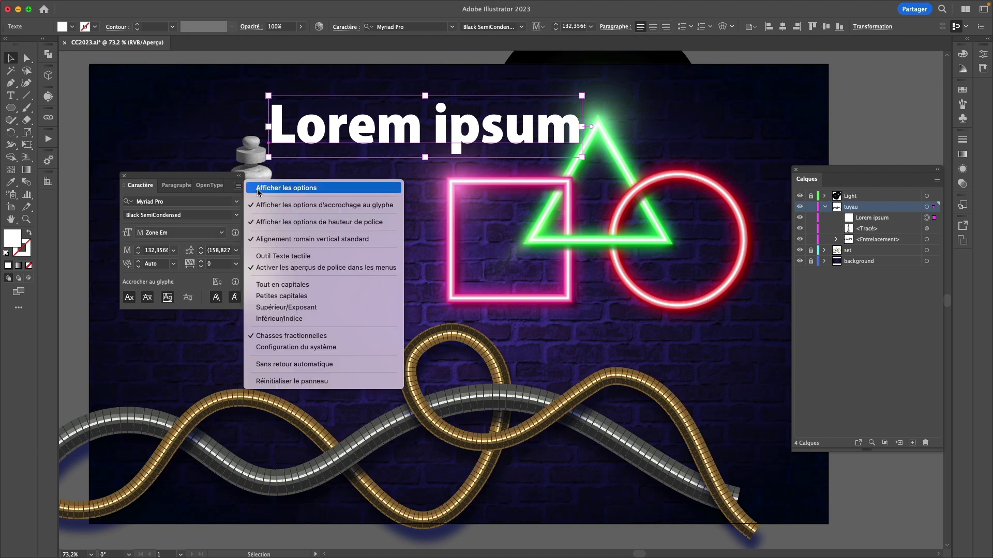
click(258, 193)
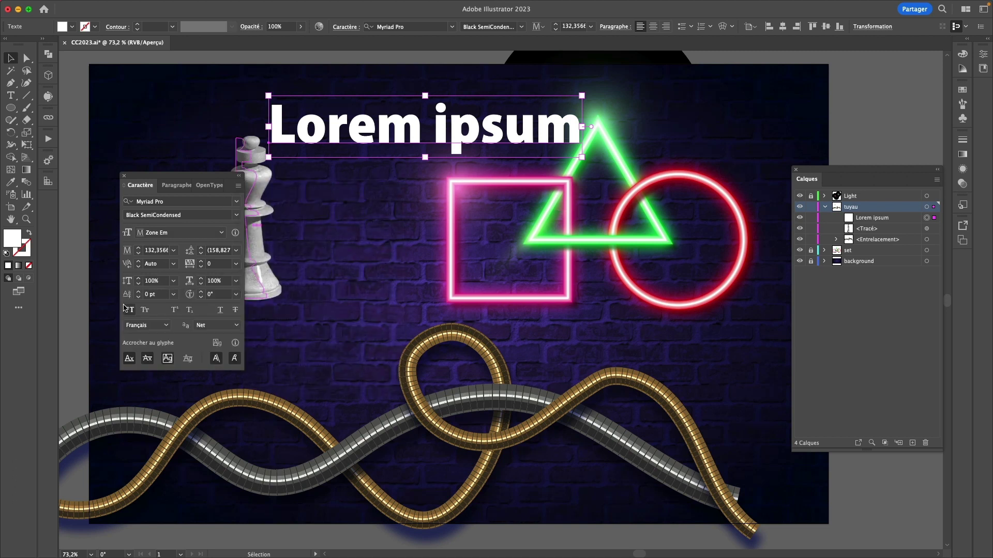
click(128, 310)
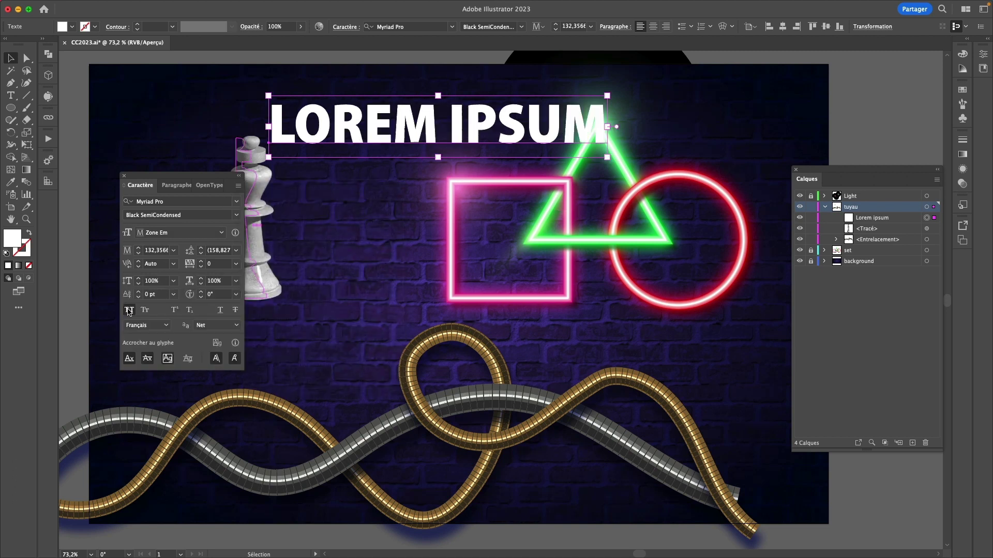
click(123, 176)
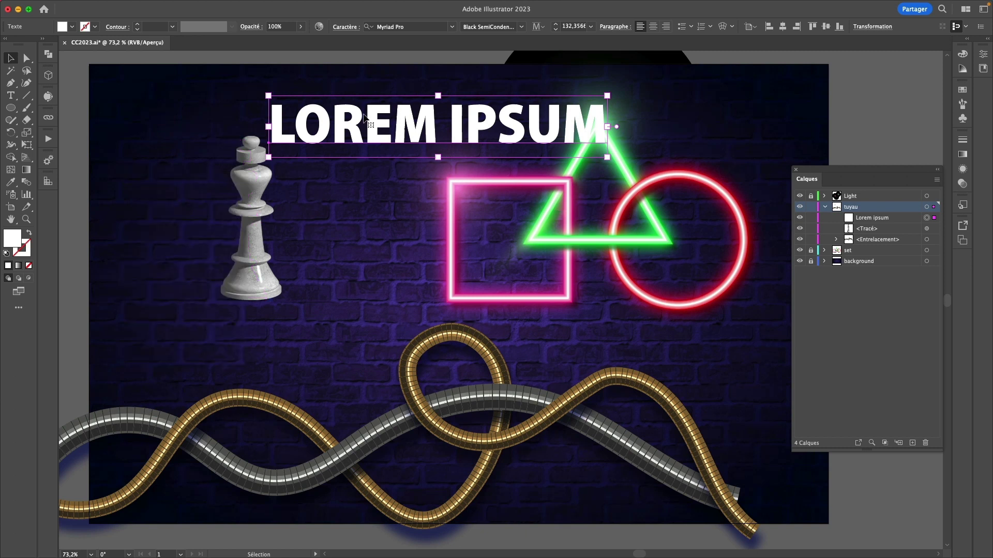
- Move the text just below the chess king and apply the Texte Néon quick action to it
drag(370, 129, 234, 324)
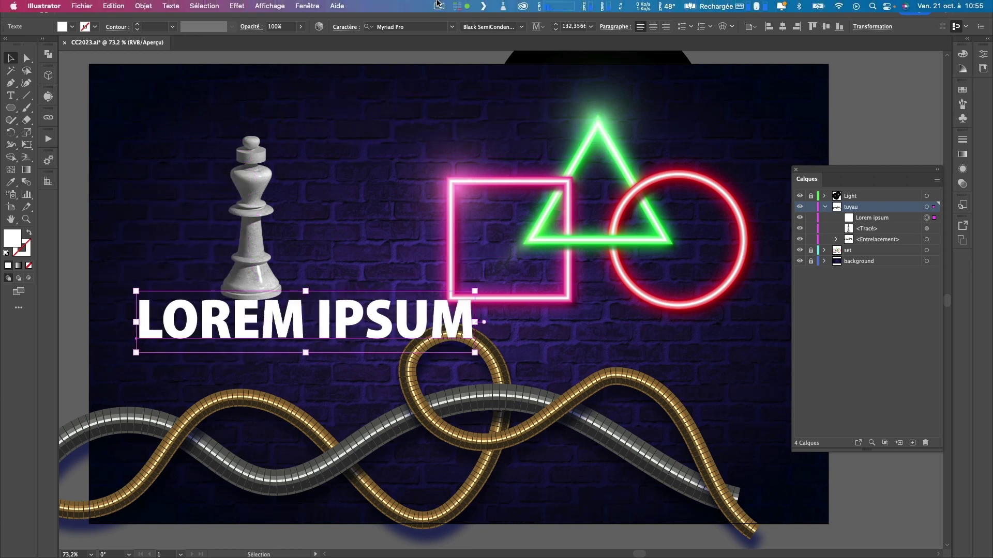
click(339, 6)
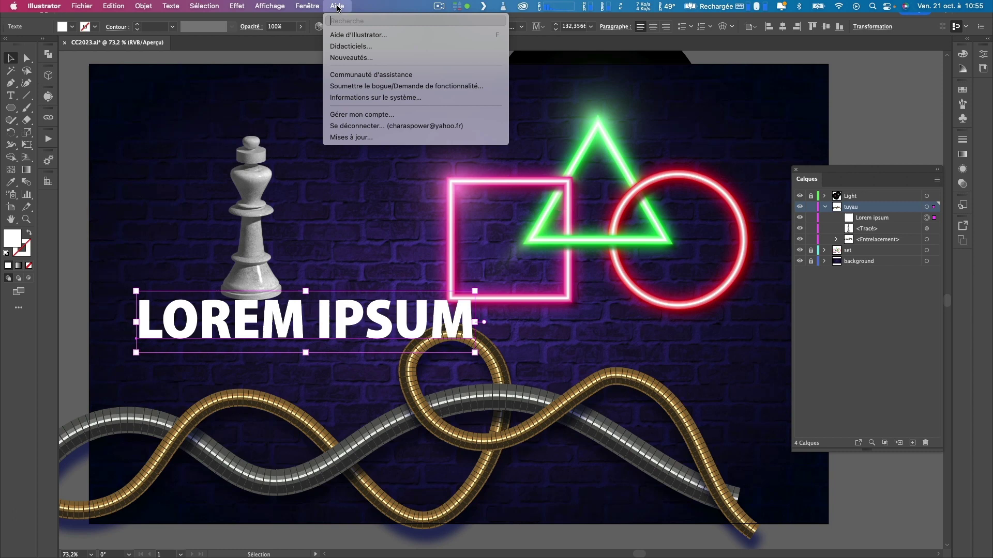
click(360, 35)
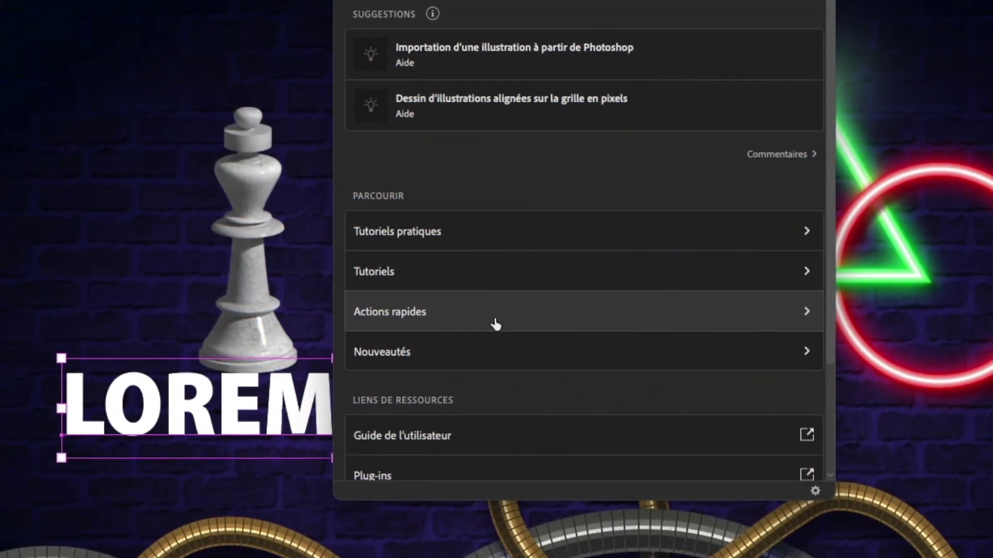
click(483, 321)
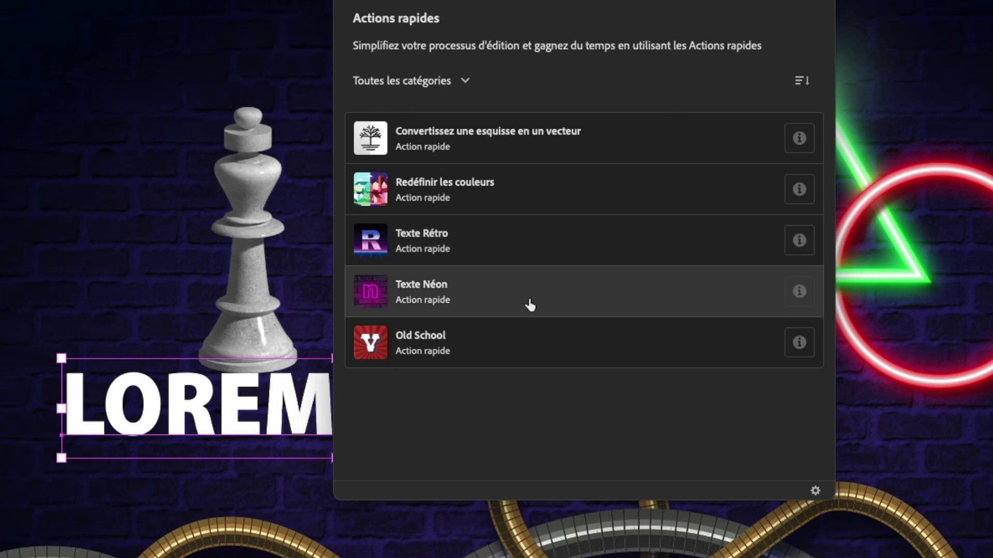
click(531, 304)
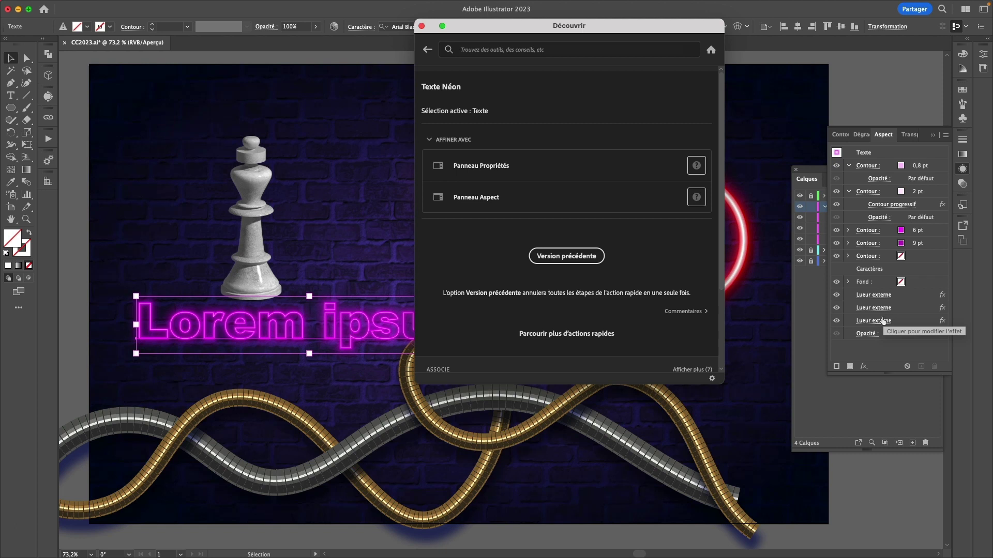
click(426, 51)
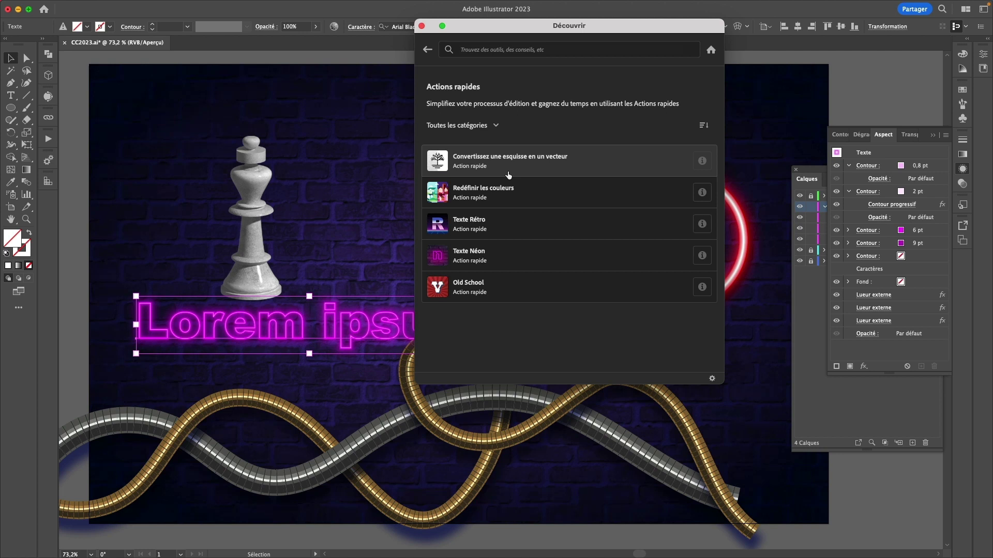
click(422, 26)
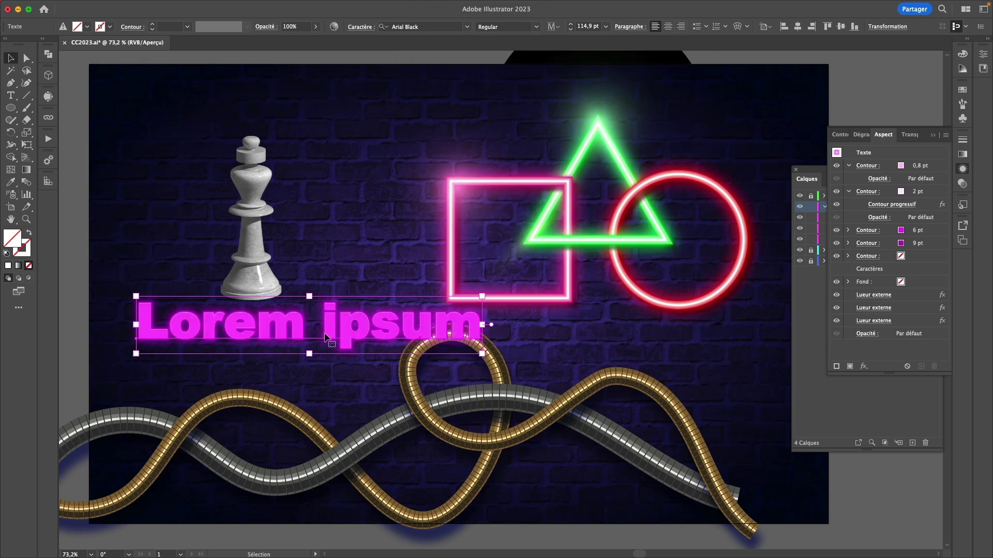
- Shift the neon text slightly down and to the left, deselect it and bring the layer list to the front
drag(326, 336, 301, 352)
click(138, 161)
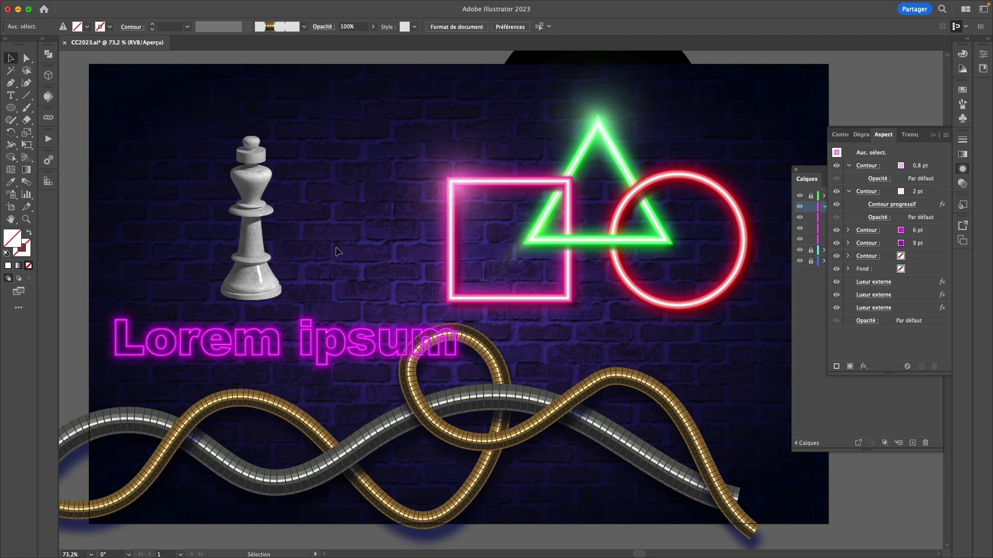
key(F7)
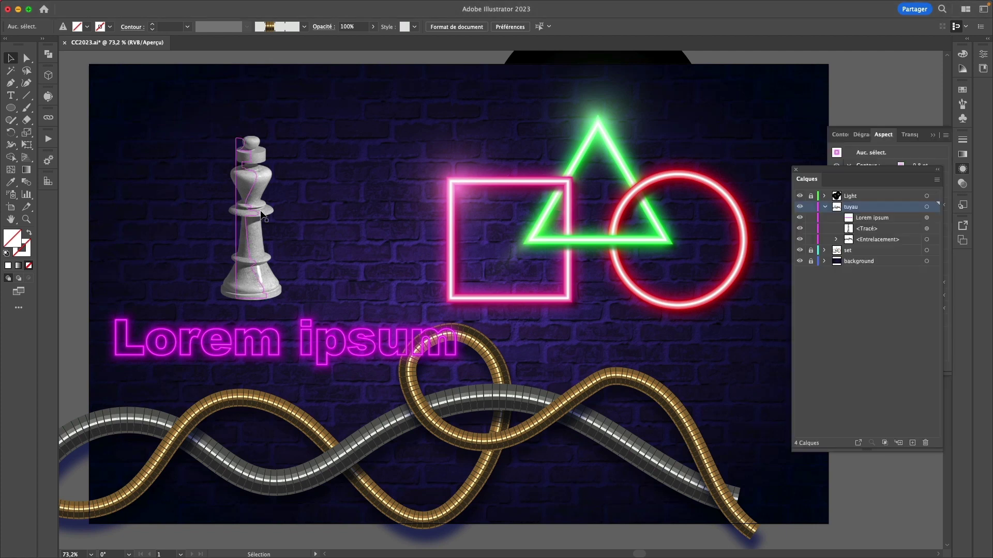
- Select the 3D chess king and tilt it with the free-form rotation control
click(258, 217)
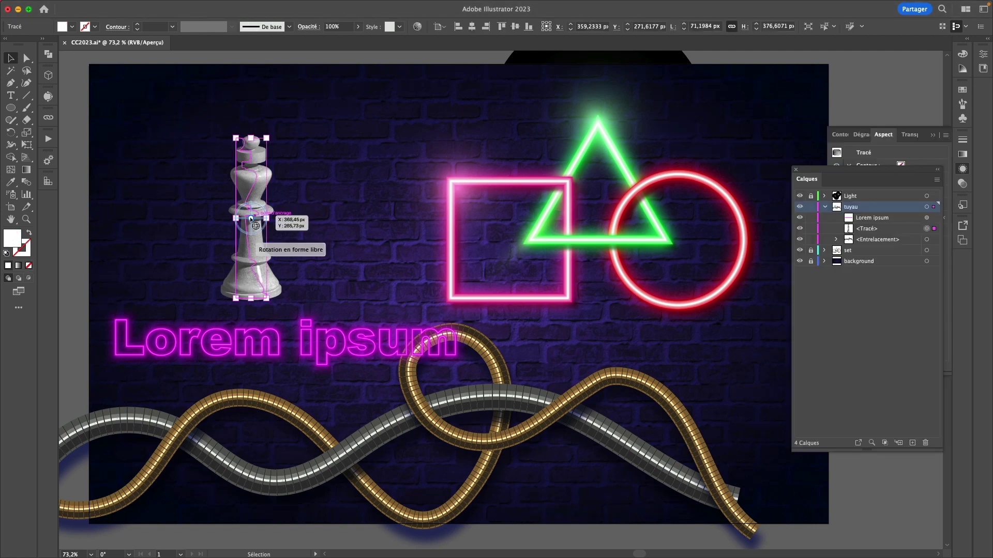
mouse_move(251, 219)
mouse_down()
mouse_move(275, 194)
mouse_move(243, 225)
mouse_move(258, 235)
mouse_up()
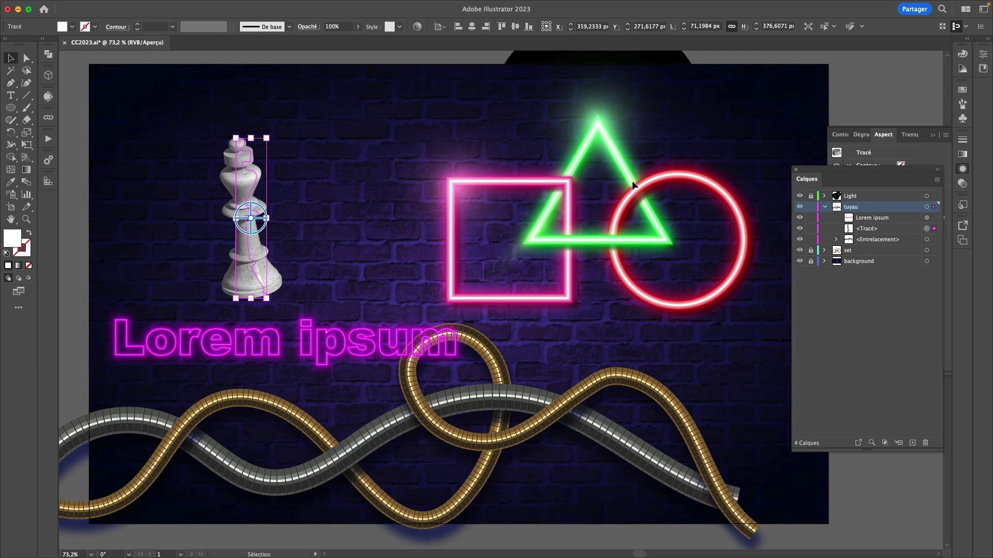
- Add the chess king to the assets for export and open the list of export formats
click(963, 226)
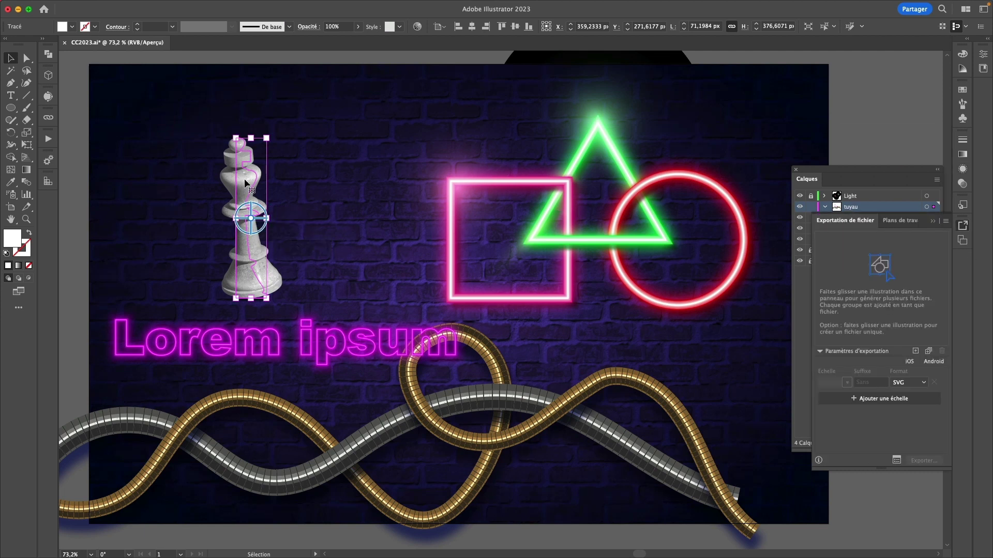
drag(250, 188, 879, 274)
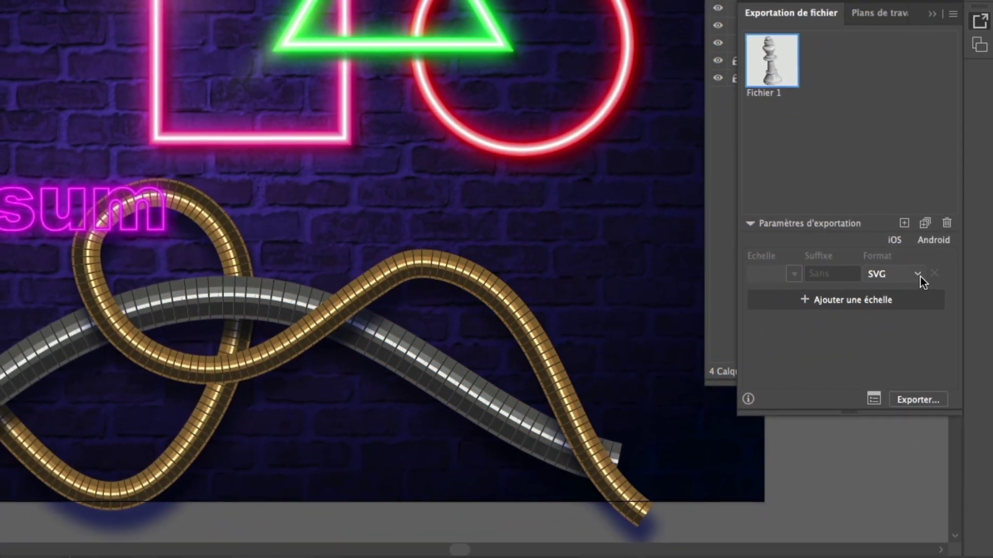
click(918, 275)
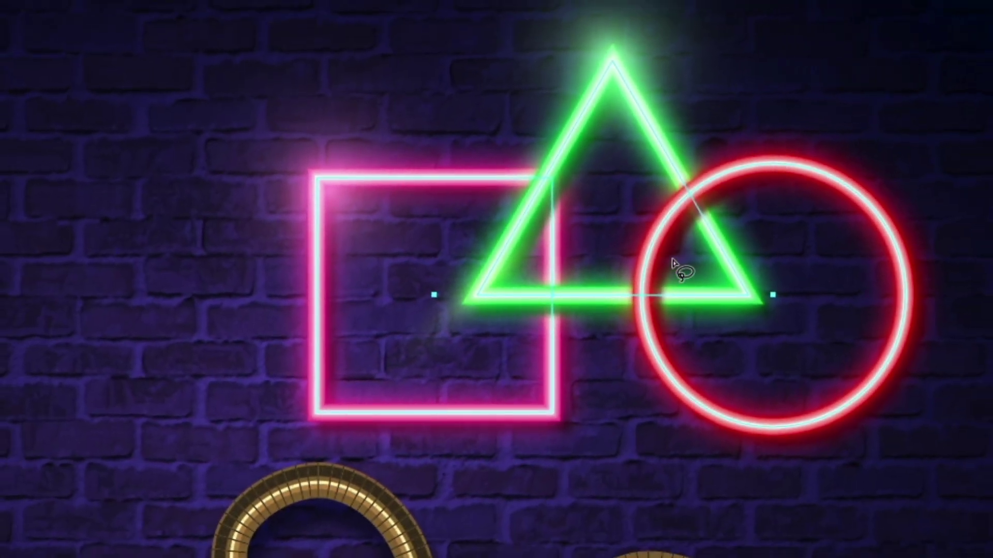
- Intertwine the neon shapes by bringing the triangle's base over the red circle and the pink square over the triangle's upper crossing
mouse_move(673, 260)
mouse_down()
mouse_move(609, 268)
mouse_move(598, 336)
mouse_move(634, 349)
mouse_move(677, 345)
mouse_move(696, 329)
mouse_move(676, 266)
mouse_up()
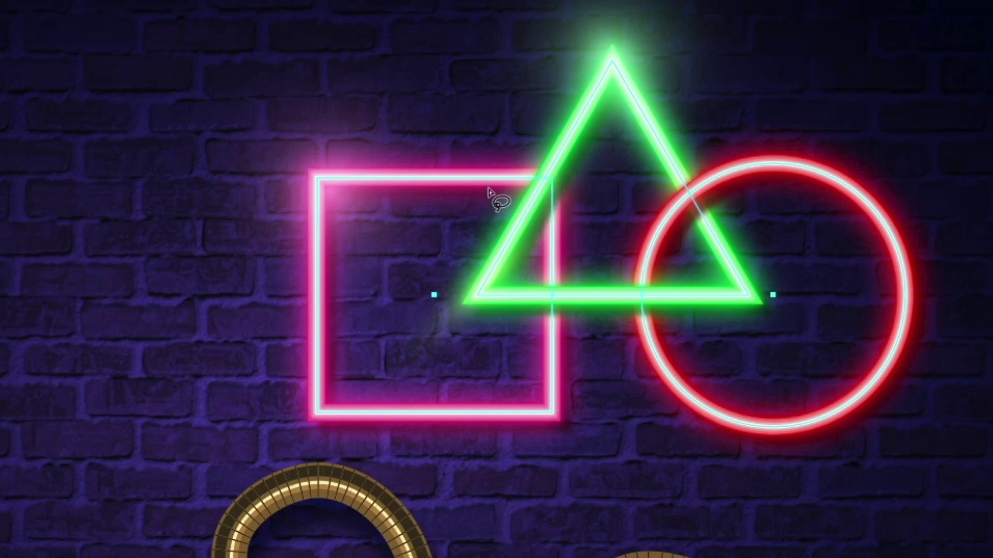
mouse_move(502, 147)
mouse_down()
mouse_move(485, 188)
mouse_move(508, 232)
mouse_move(555, 235)
mouse_move(591, 201)
mouse_move(588, 151)
mouse_move(524, 123)
mouse_move(476, 167)
mouse_up()
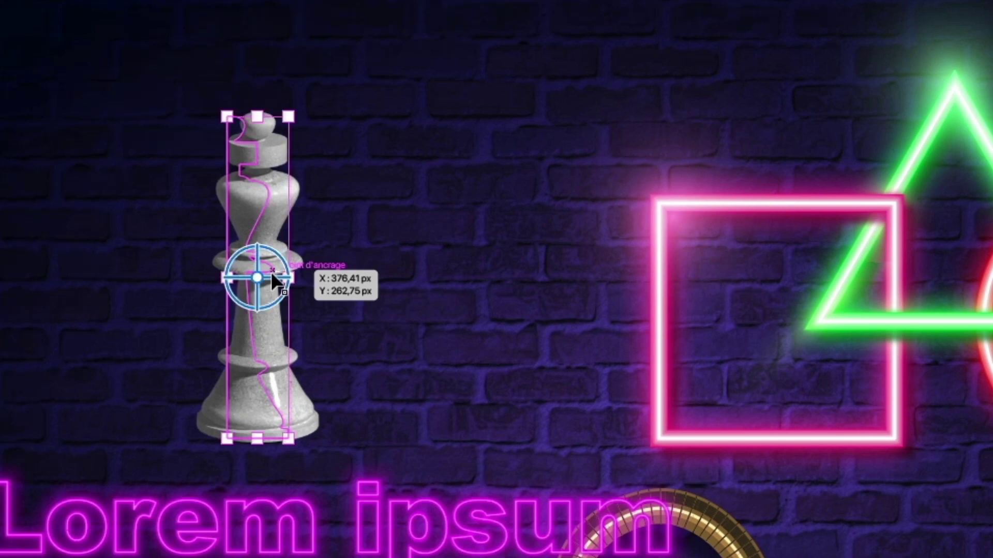
- Rotate the upright 3D chess king into a tilted pose and deselect it
drag(264, 289, 243, 288)
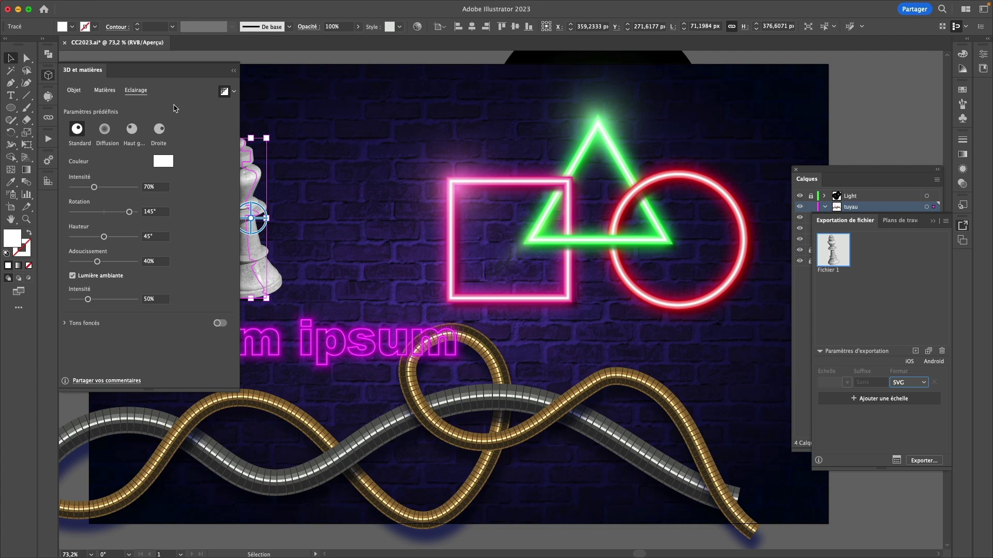
click(438, 122)
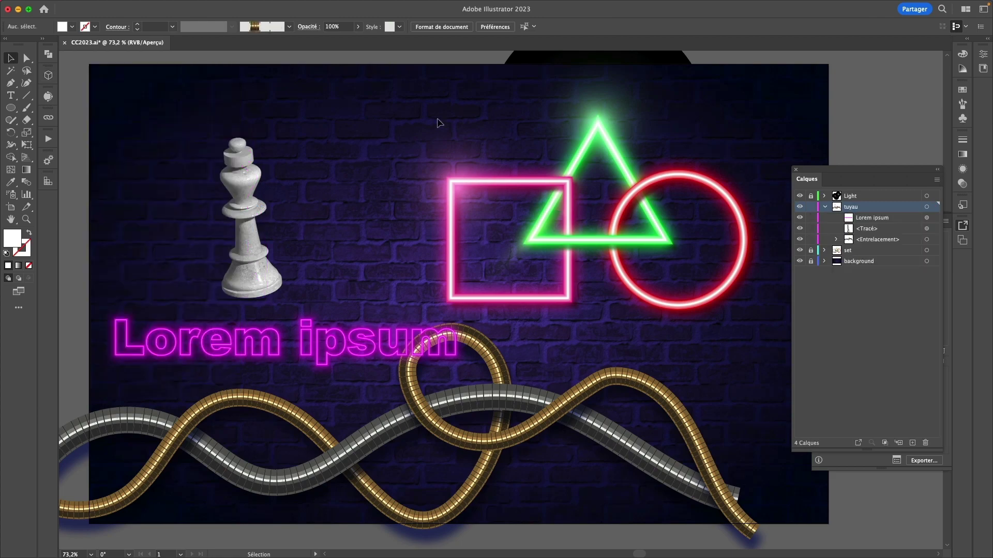